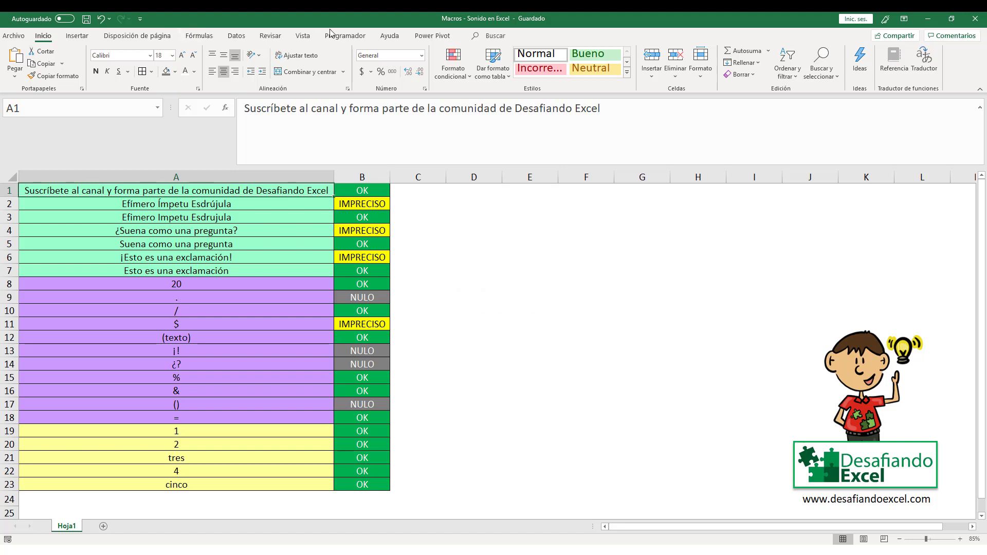
- Open the Visual Basic editor from the Programador tab
click(345, 36)
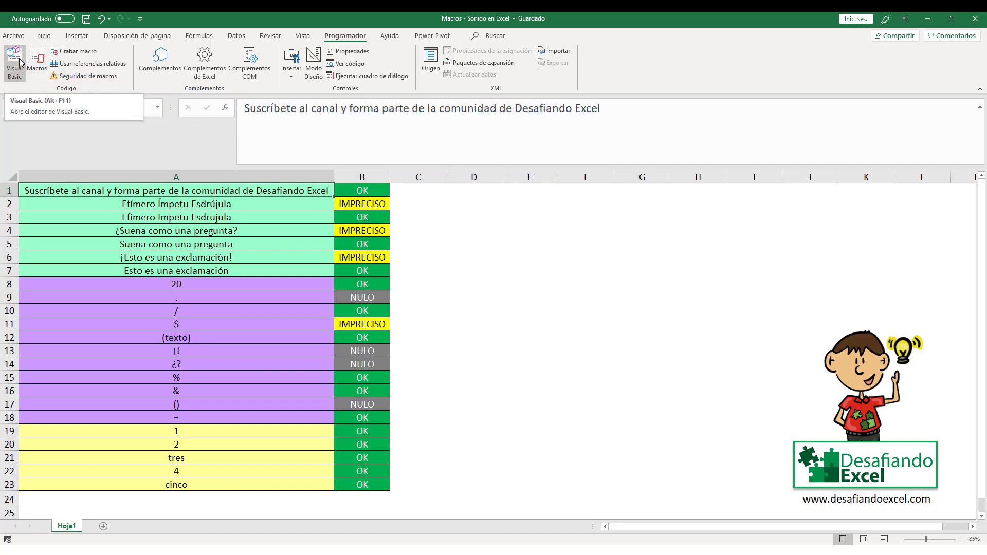
click(14, 62)
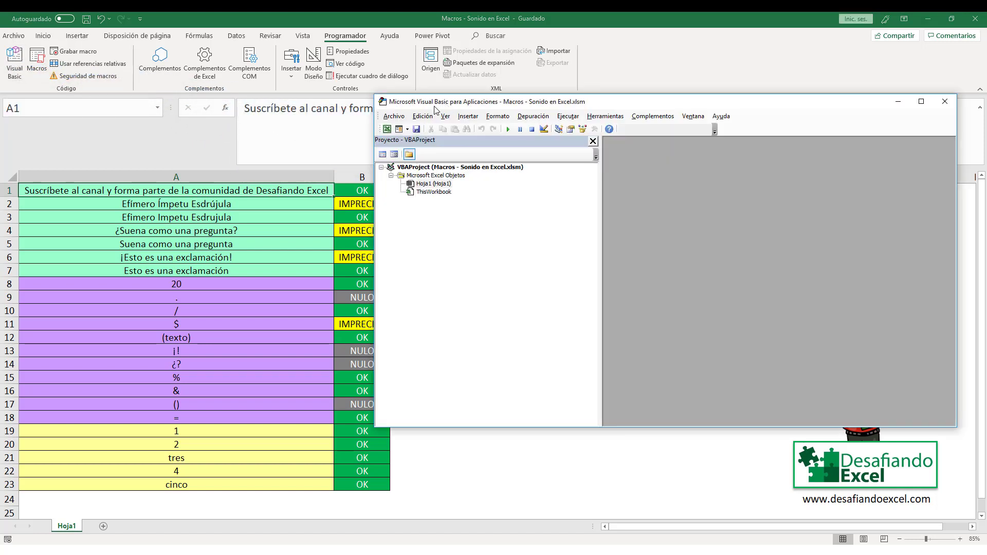
drag(435, 104, 344, 96)
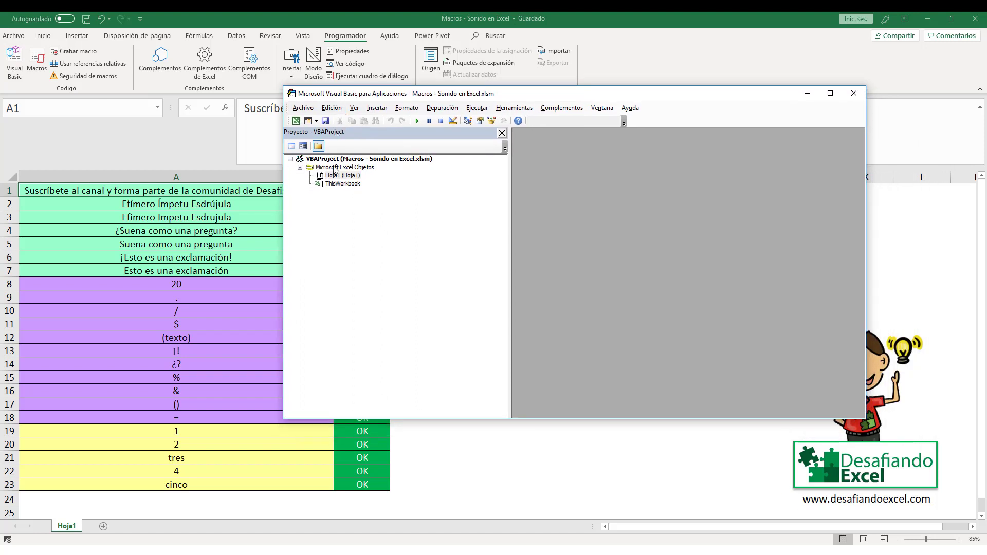
- Insert a new standard module, Módulo1, from Hoja1's Insertar > Módulo menu
click(338, 175)
right_click(339, 176)
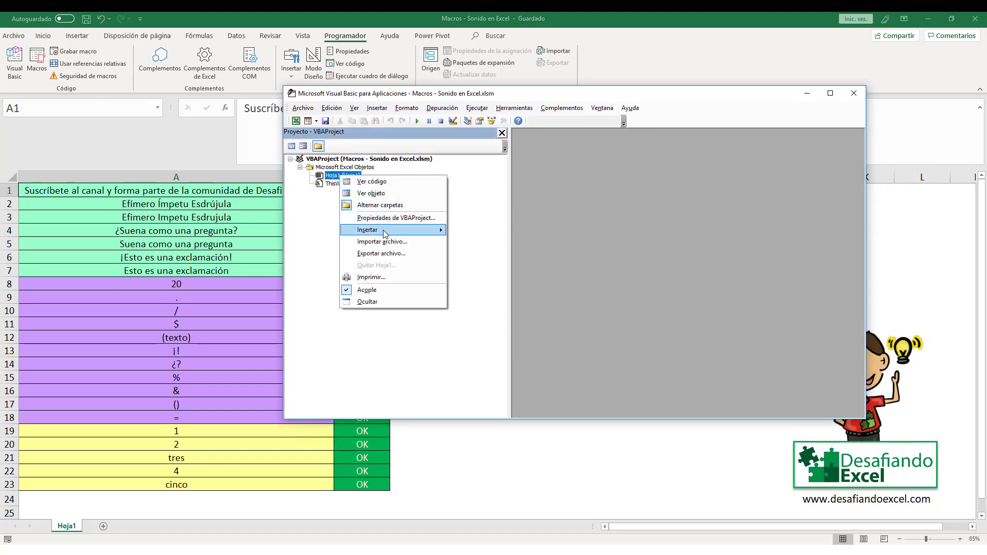
mouse_move(392, 229)
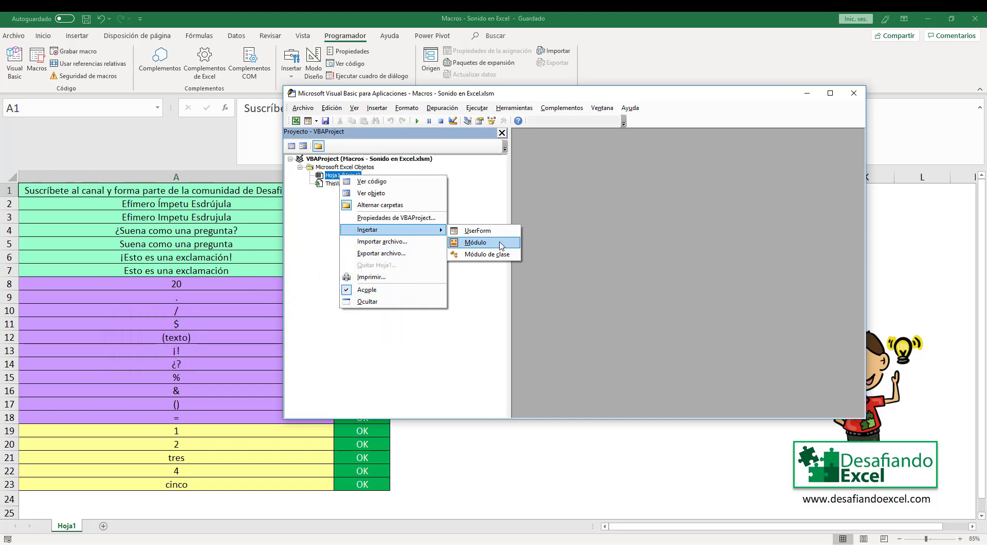
click(501, 245)
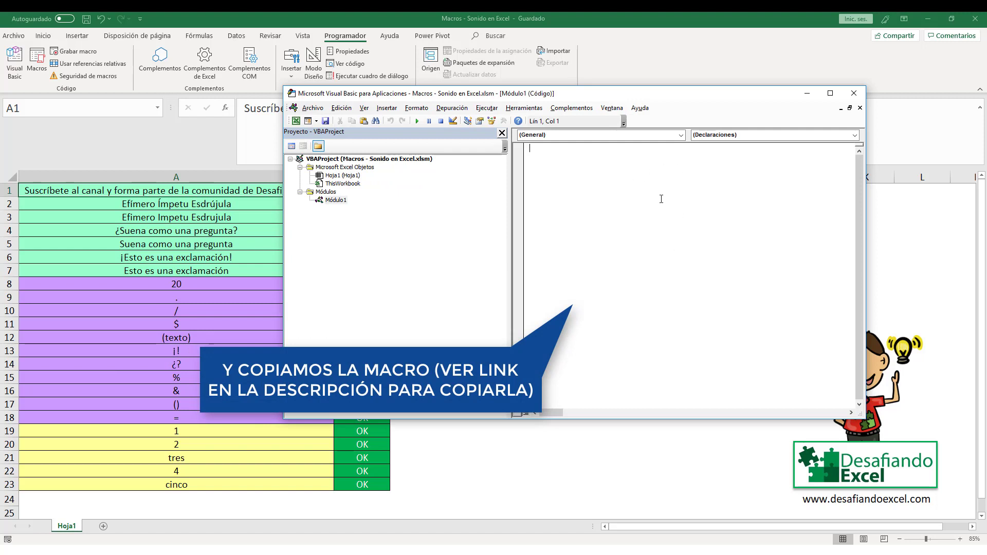
- Paste the ReproducirSonido macro calling Range("A1:A23").Speak into Módulo1
text(Sub ReproducirSonido()  Range("A1:A23").Speak  End Sub)
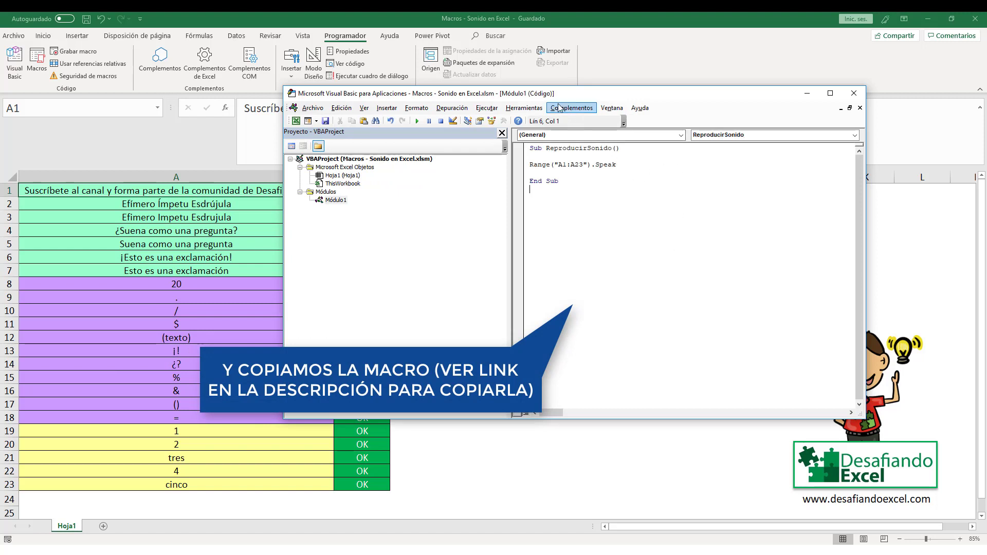
drag(550, 93, 669, 75)
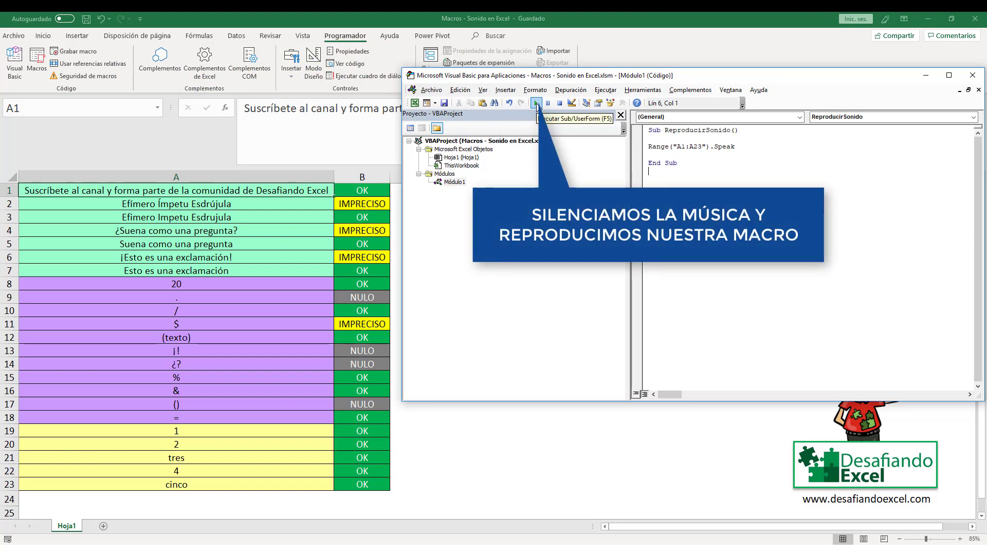
click(537, 103)
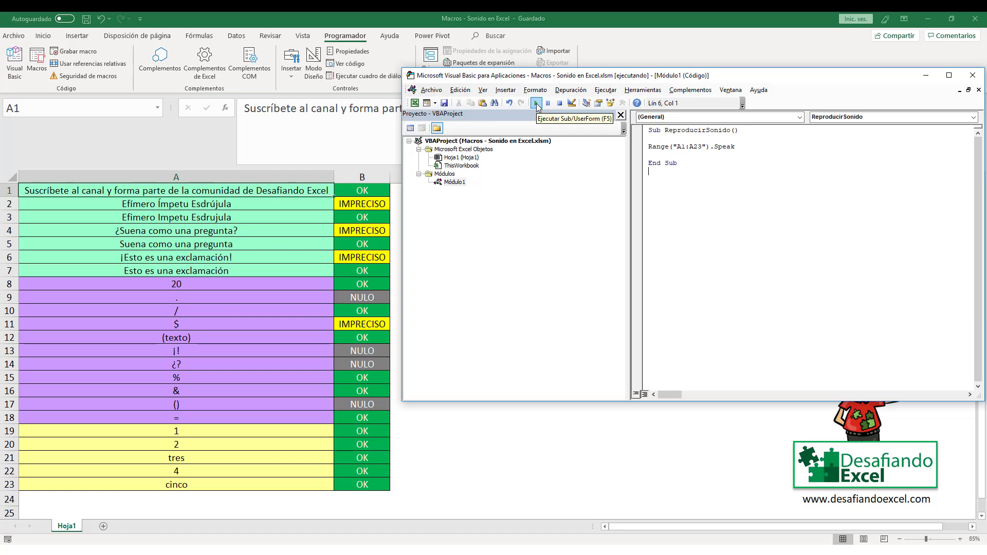